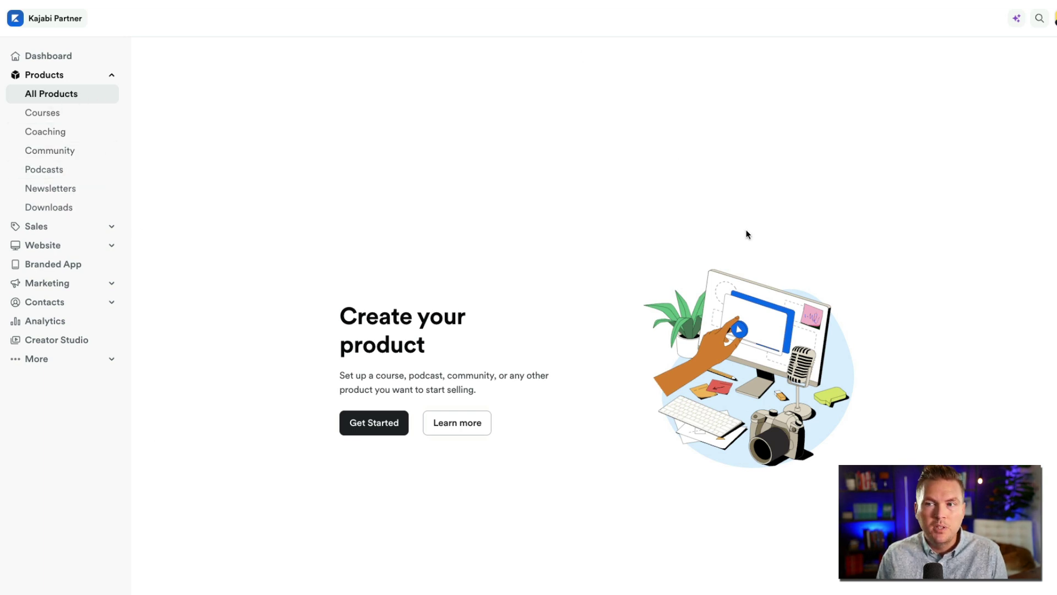
# View the New Product chooser, then expand Sales to show Payments, Offers, Coupons and Affiliates.
pyautogui.click(373, 423)
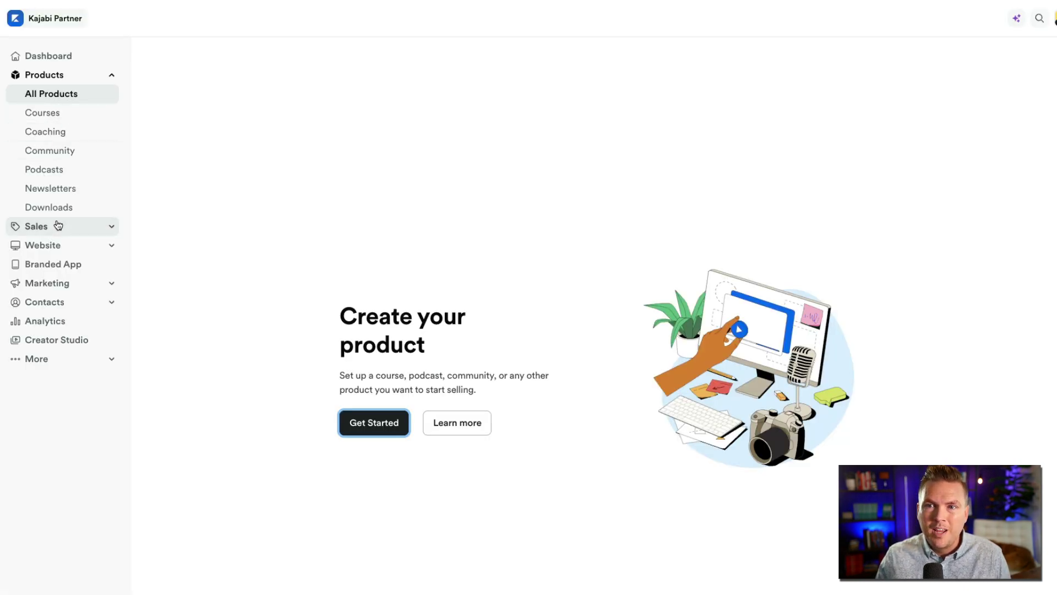
pyautogui.click(51, 226)
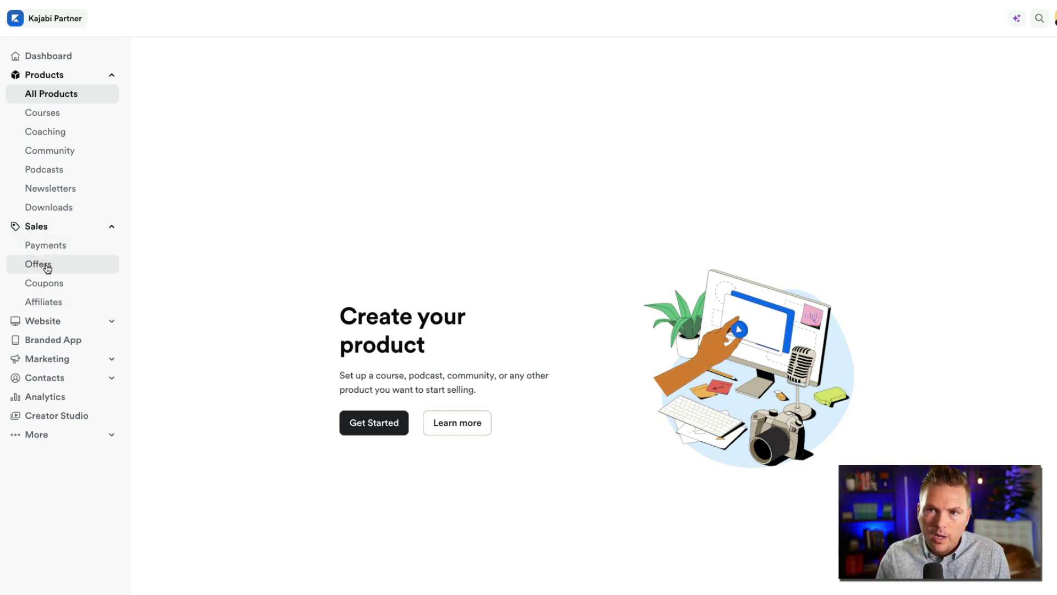
pyautogui.click(82, 272)
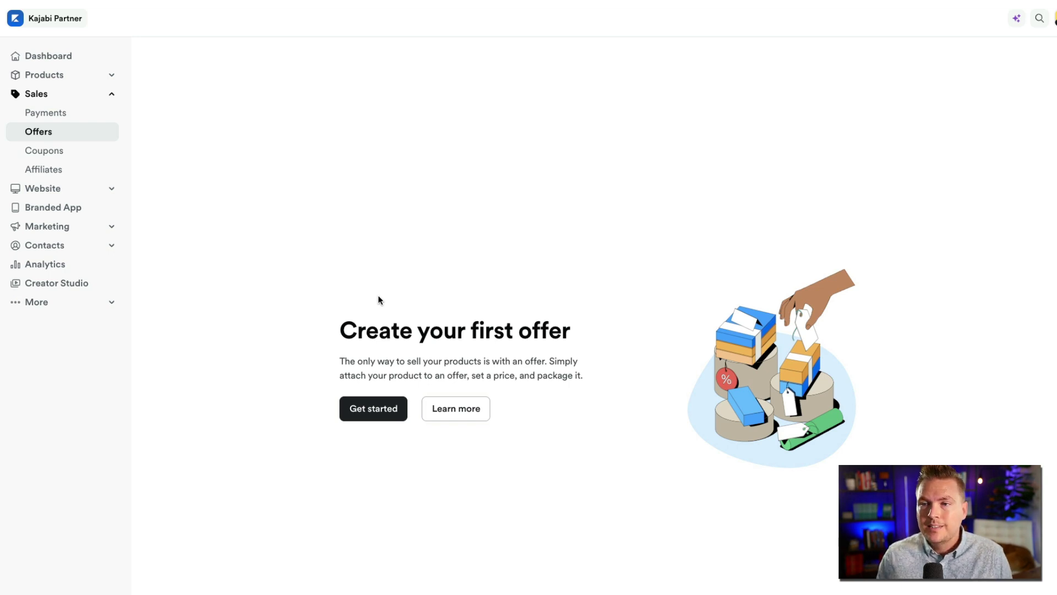
pyautogui.click(376, 411)
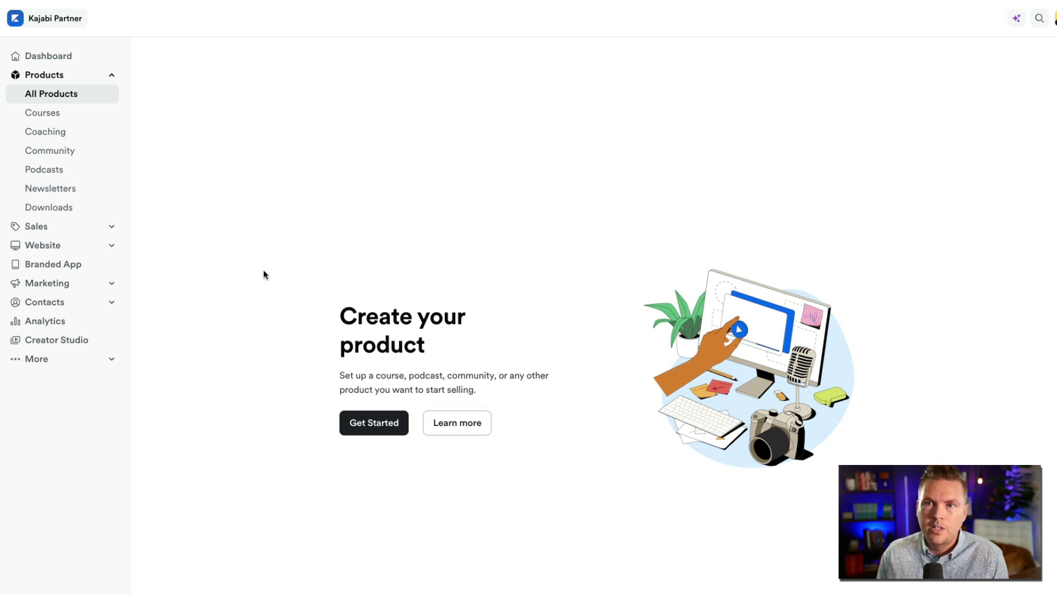
# Expand Website and visit Design, Website Pages and Landing Pages in turn.
pyautogui.click(54, 248)
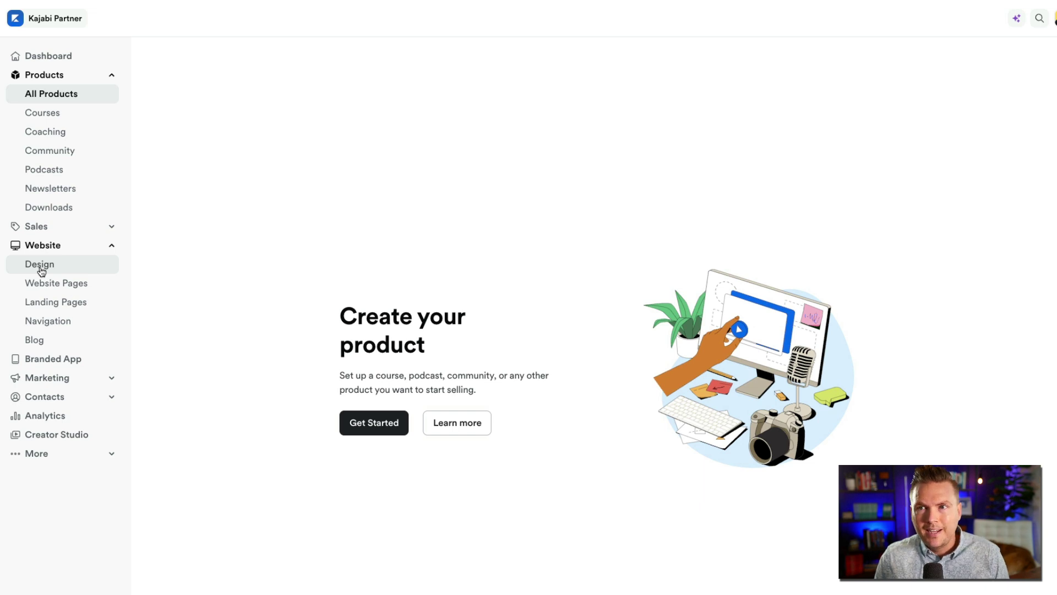
pyautogui.click(42, 266)
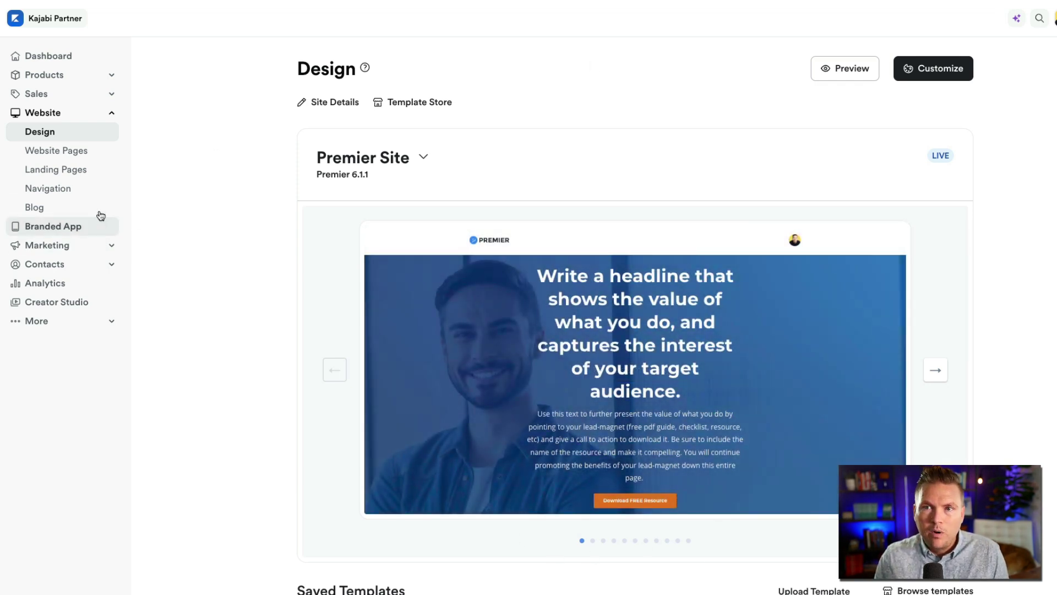
pyautogui.click(76, 152)
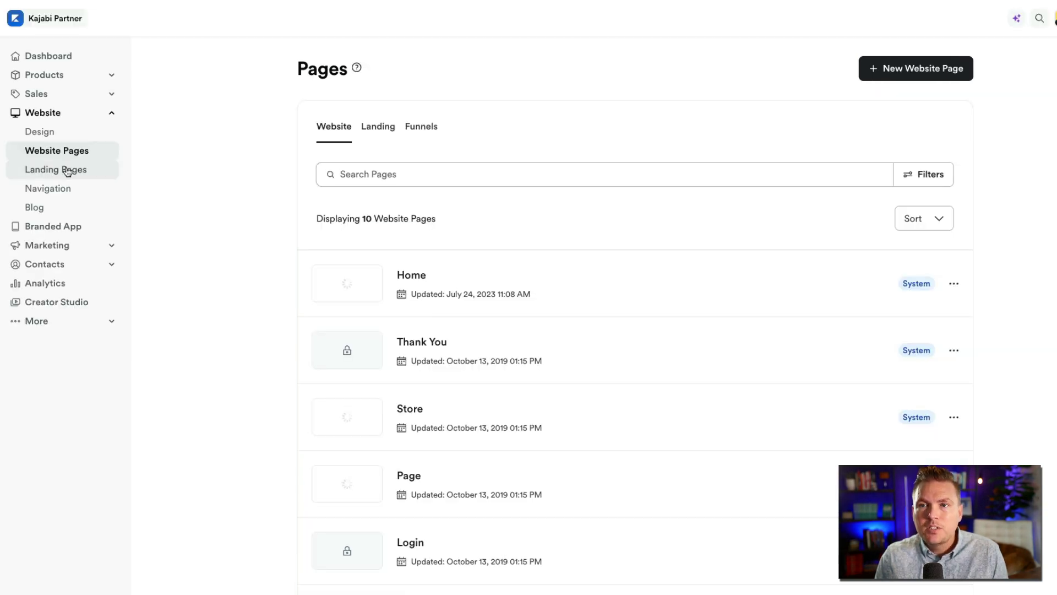
pyautogui.scroll(-1, 500, 391)
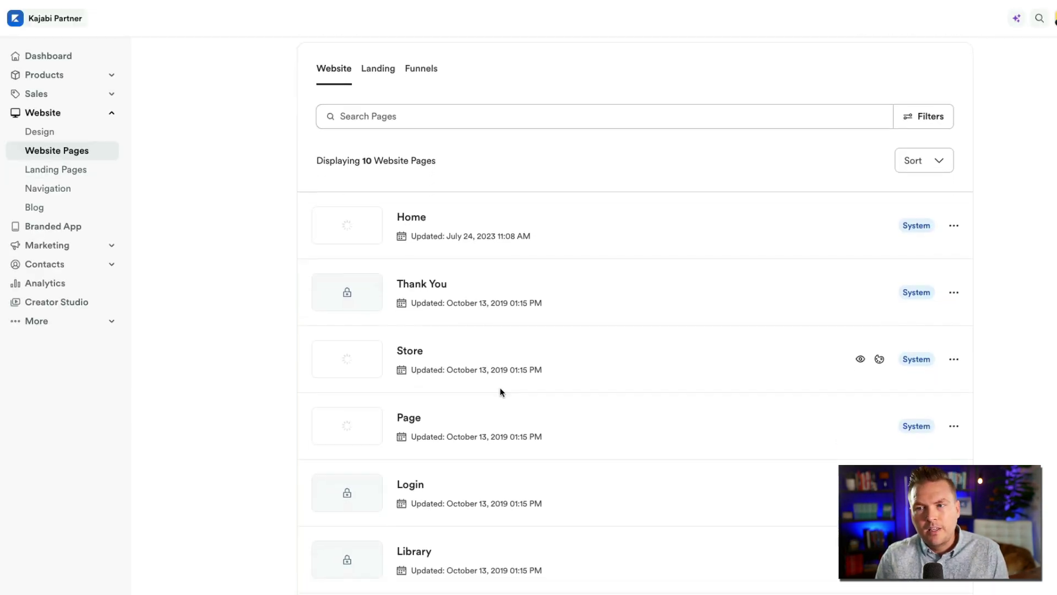
pyautogui.scroll(-1, 500, 392)
pyautogui.scroll(-2, 500, 392)
pyautogui.scroll(-1, 500, 392)
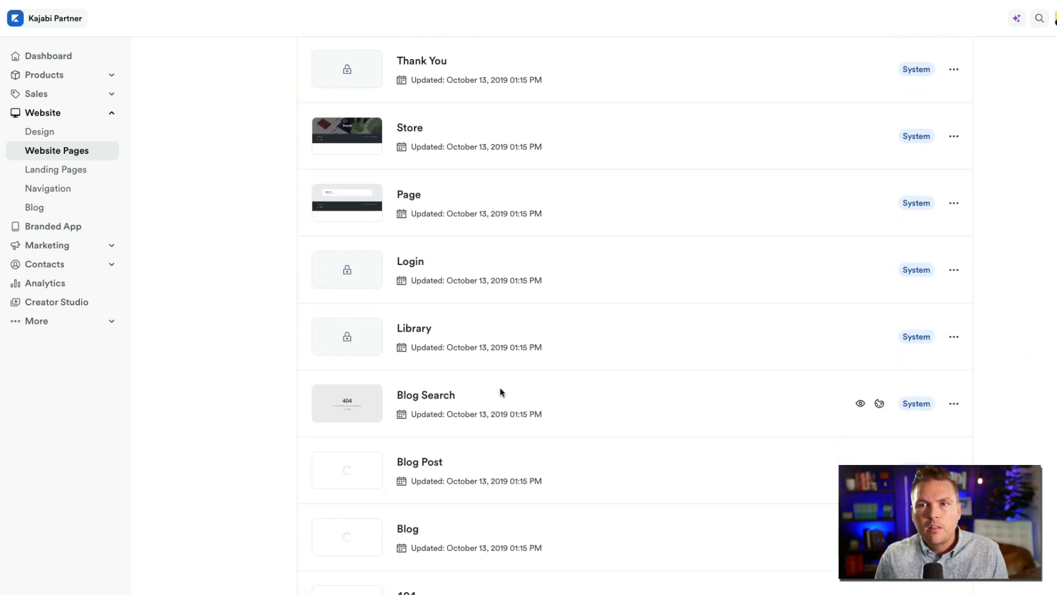
pyautogui.scroll(5, 499, 387)
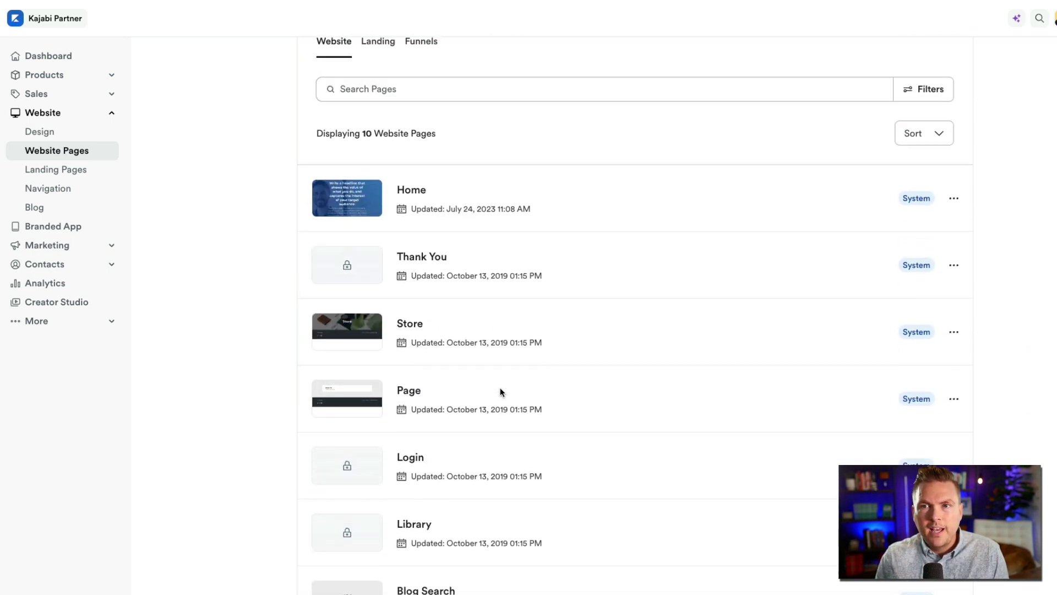
pyautogui.click(69, 170)
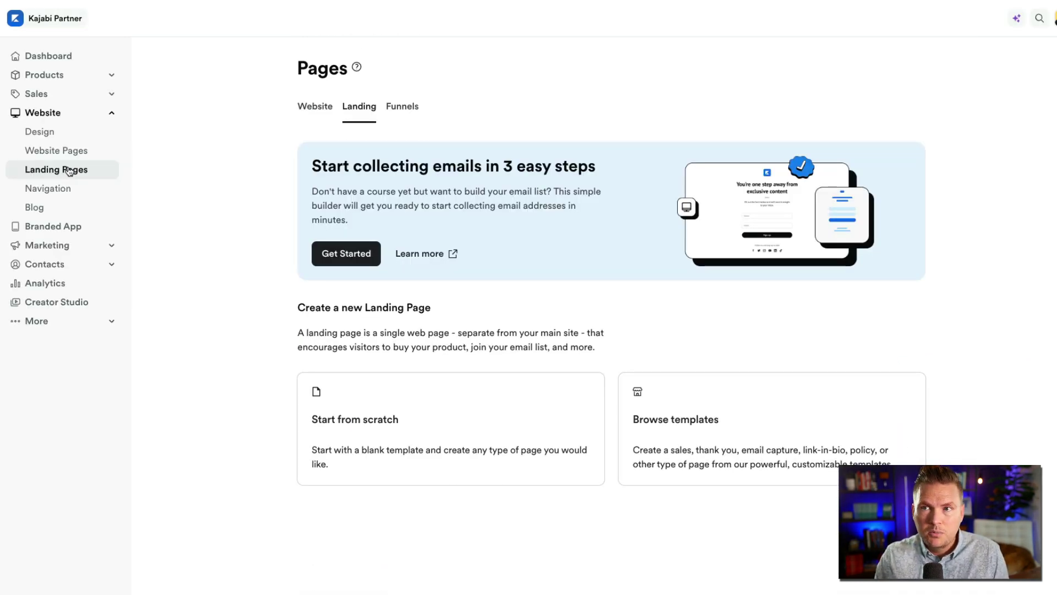
# View the Branded App overview, then expand Marketing and show the empty Email Campaigns page.
pyautogui.click(54, 228)
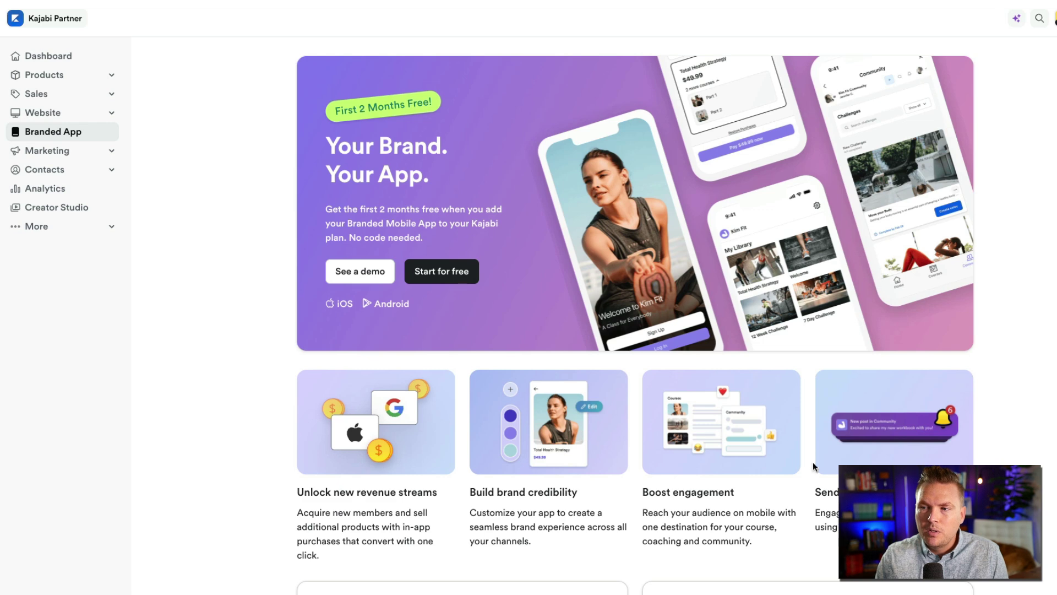
pyautogui.scroll(-1, 261, 408)
pyautogui.scroll(1, 637, 314)
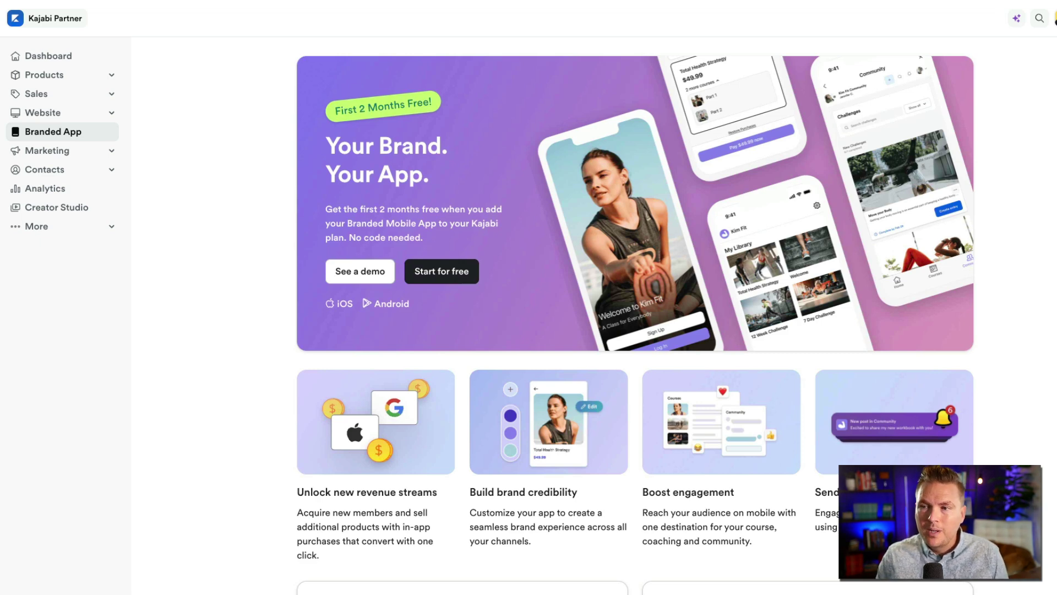
pyautogui.scroll(-3, 223, 148)
pyautogui.scroll(-2, 223, 147)
pyautogui.scroll(3, 223, 148)
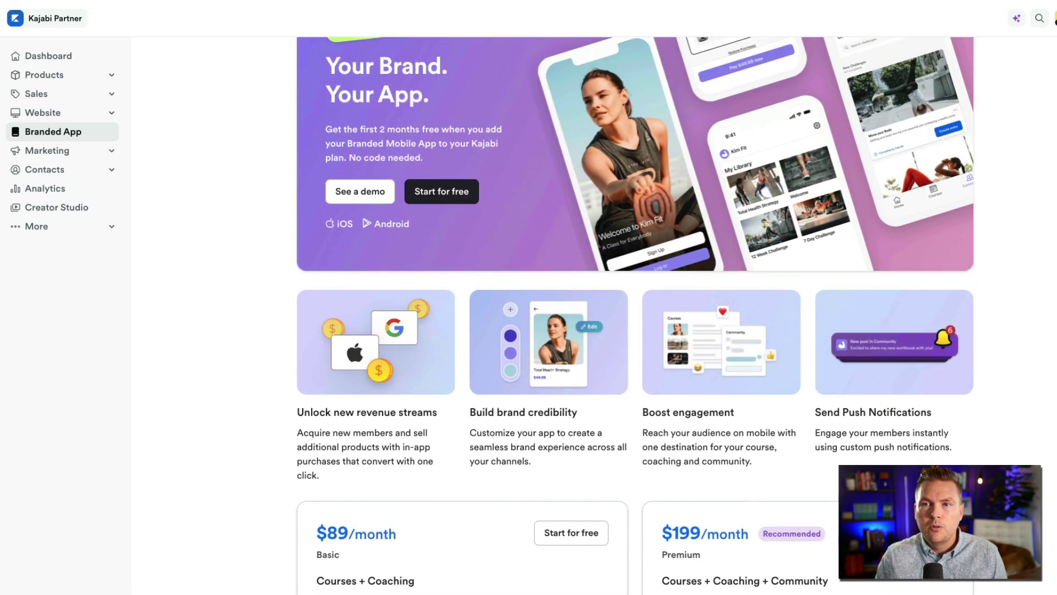
pyautogui.scroll(2, 223, 147)
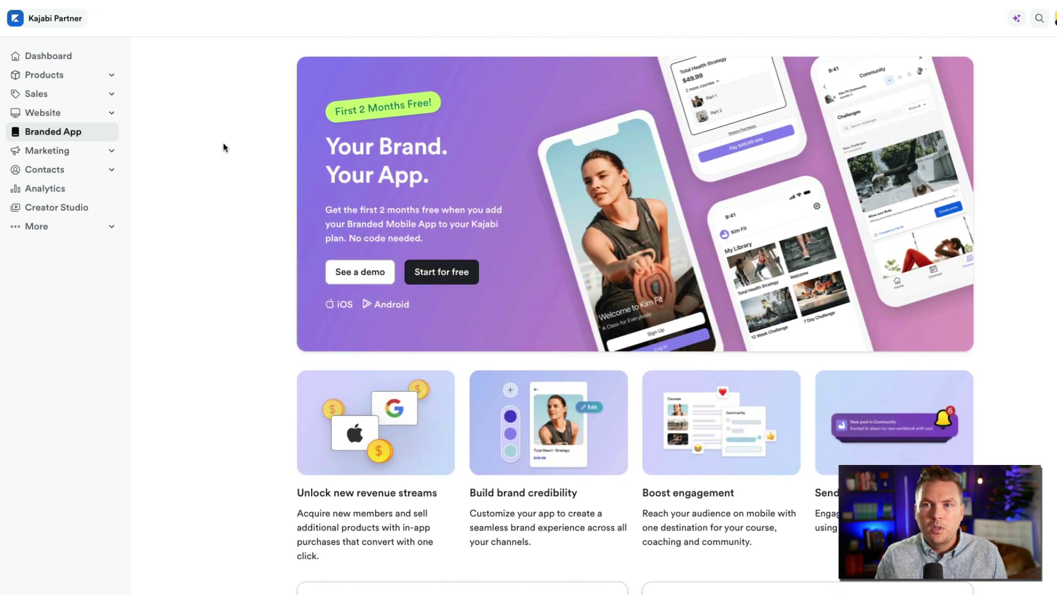
pyautogui.click(55, 155)
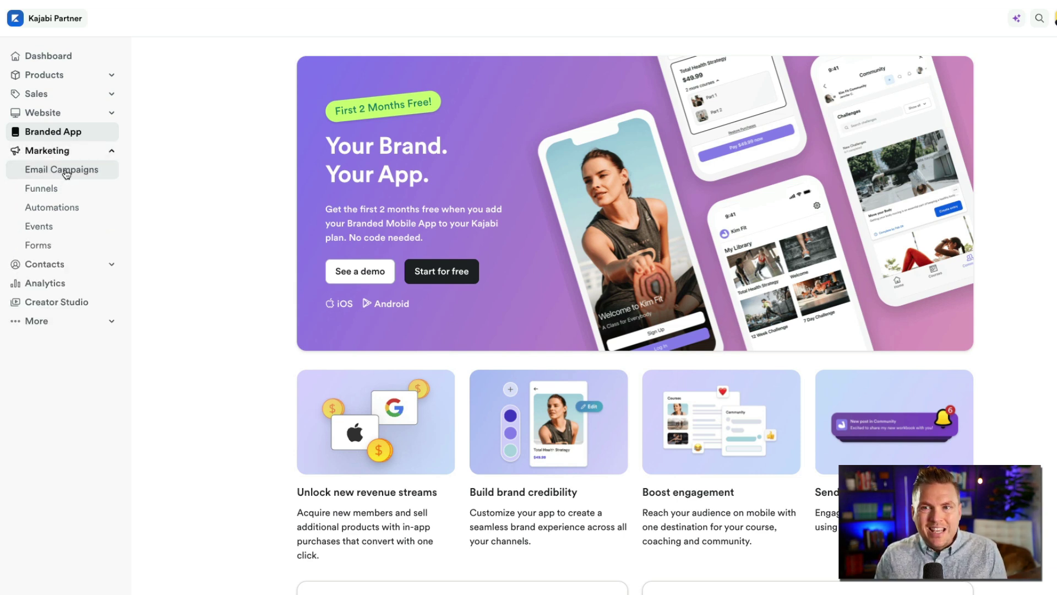
pyautogui.click(66, 173)
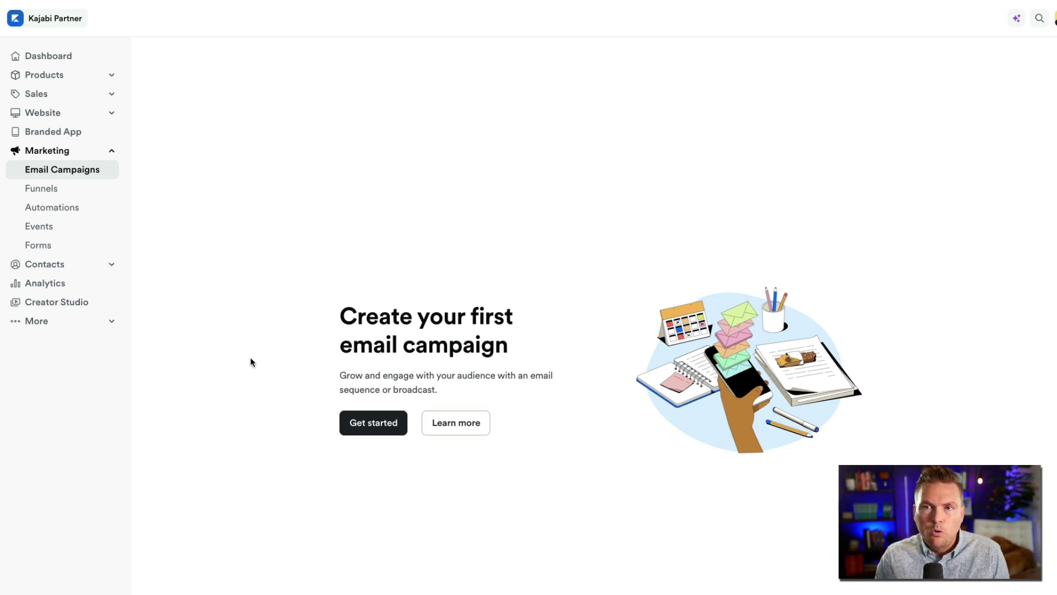
# Show the Funnels page and its templates, then go to Automations.
pyautogui.click(42, 191)
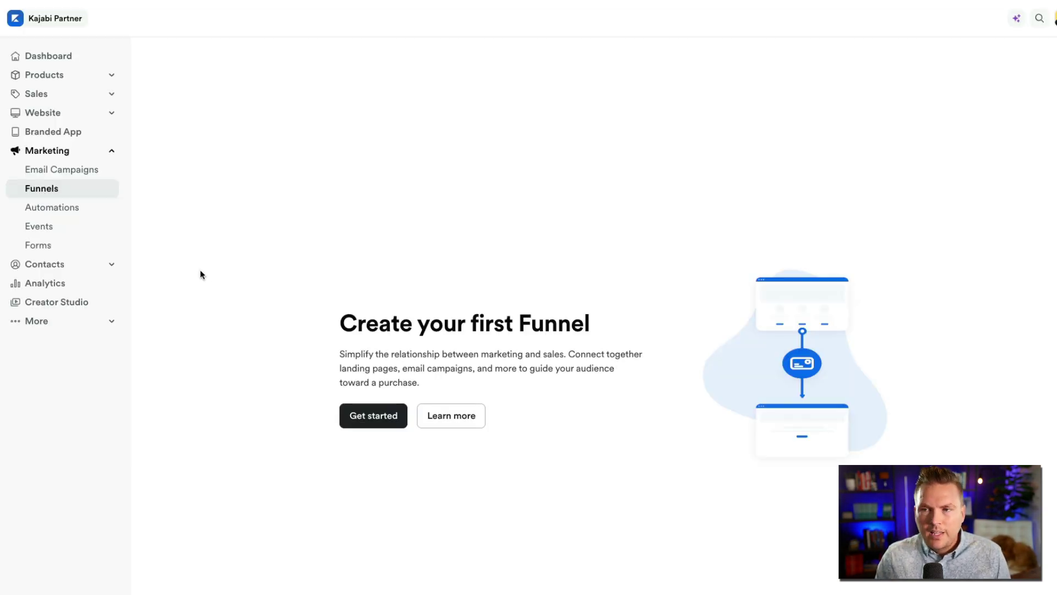
pyautogui.click(372, 417)
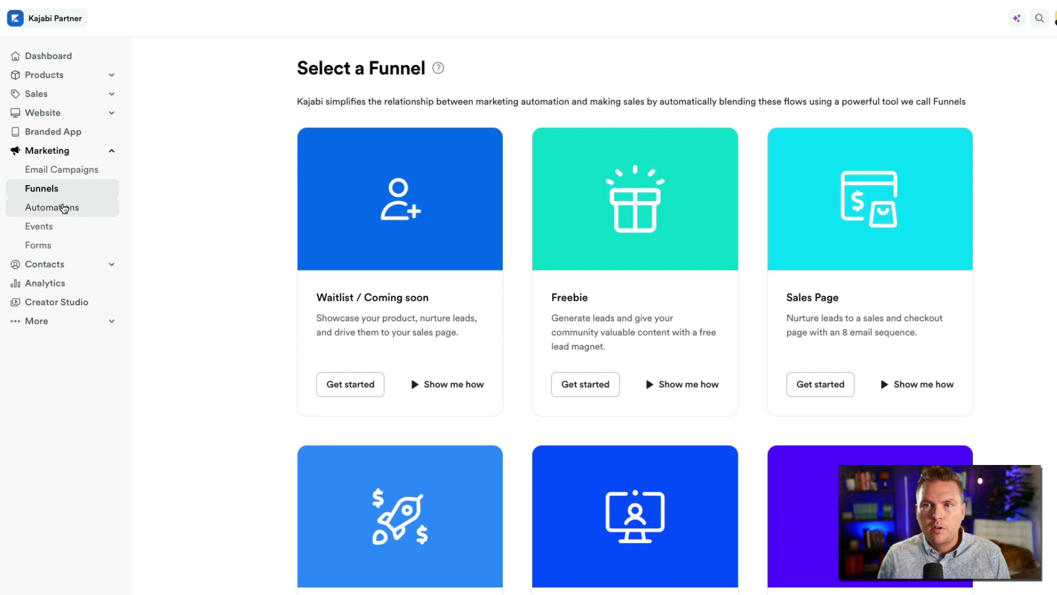
pyautogui.click(63, 212)
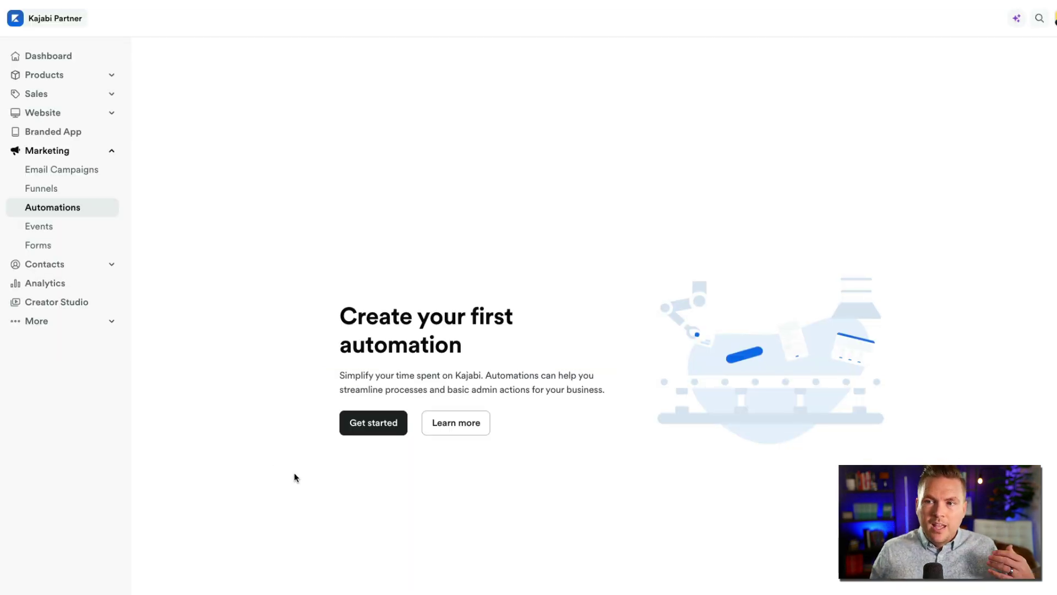
# Start a new automation with trigger 'Form is submitted', preview the actions, discard it, then expand Contacts.
pyautogui.click(373, 422)
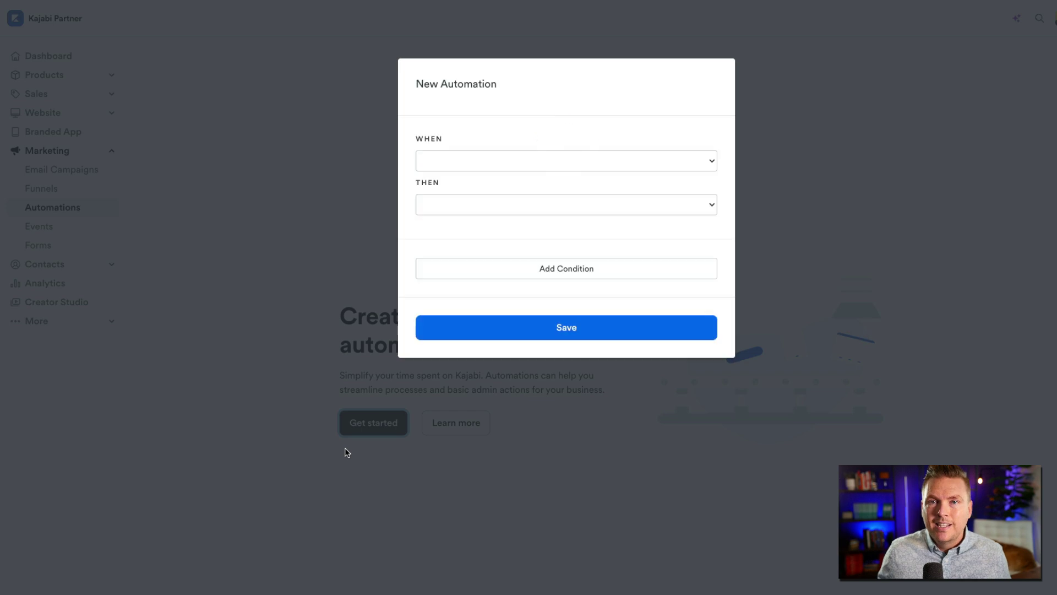
pyautogui.click(523, 165)
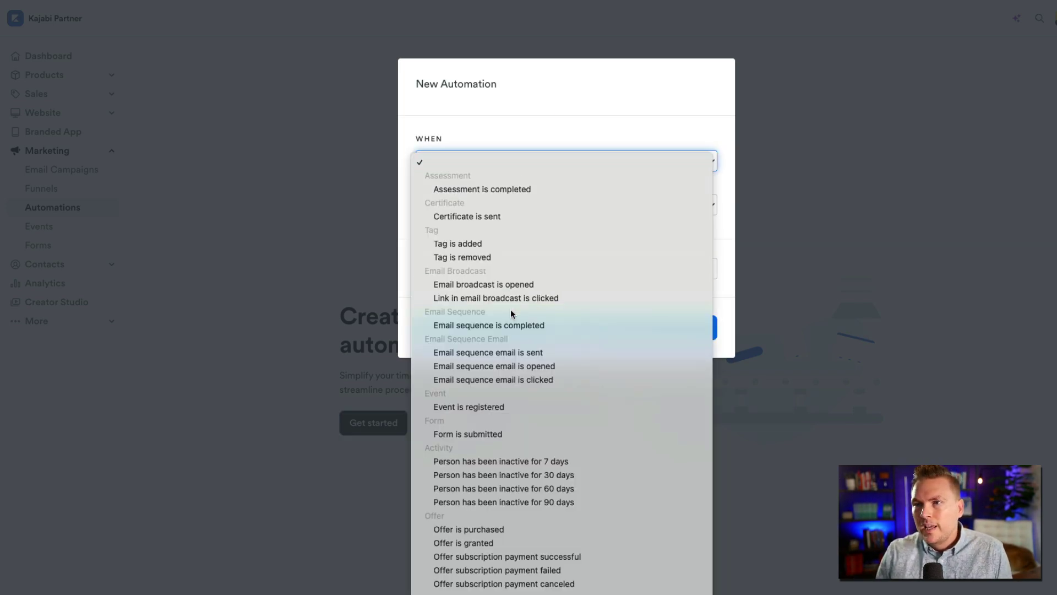
pyautogui.click(491, 434)
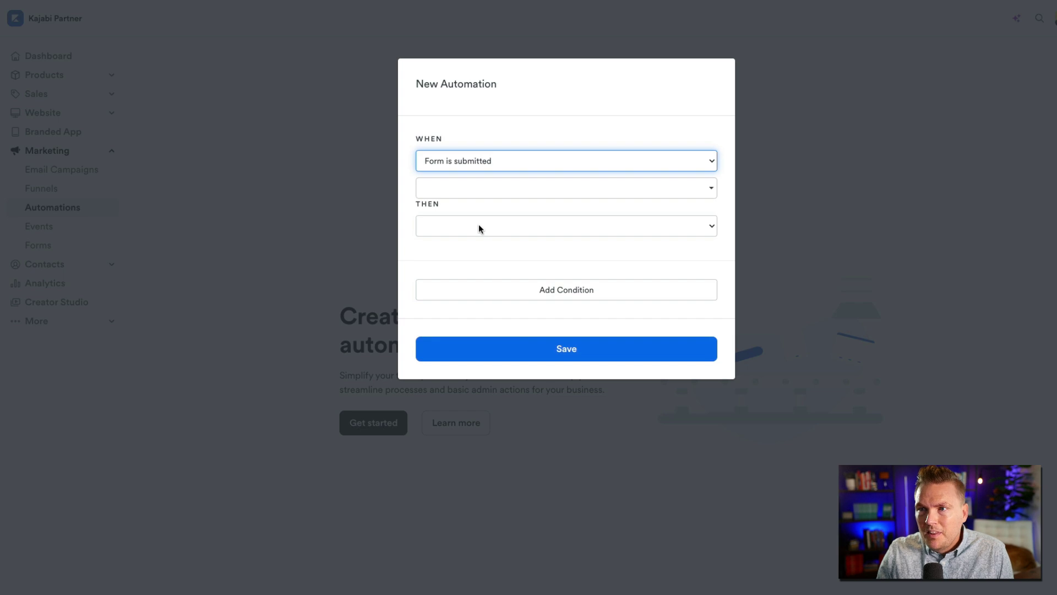
pyautogui.click(481, 228)
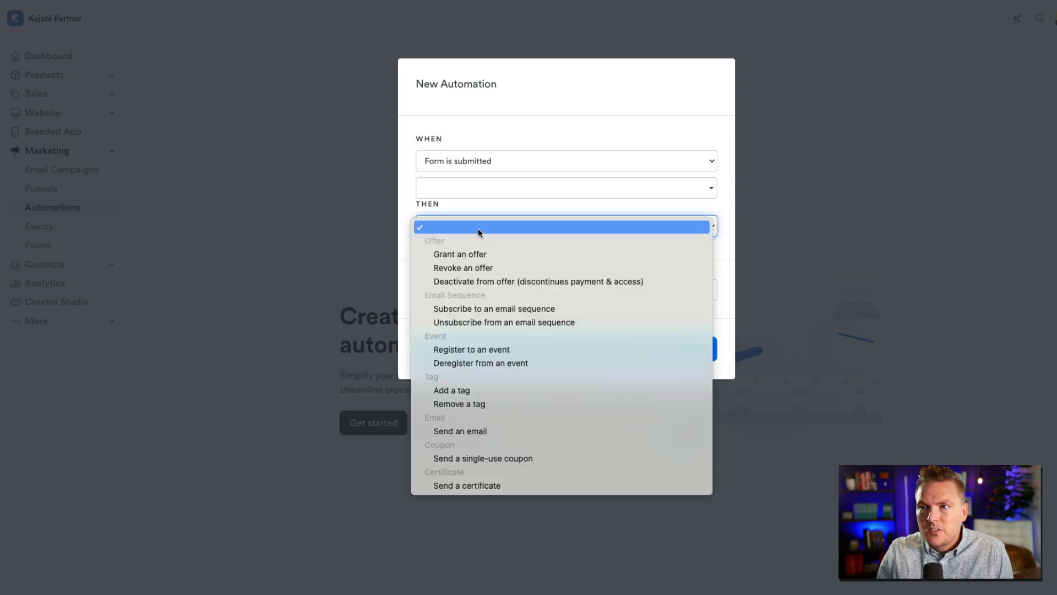
pyautogui.click(312, 358)
pyautogui.click(818, 306)
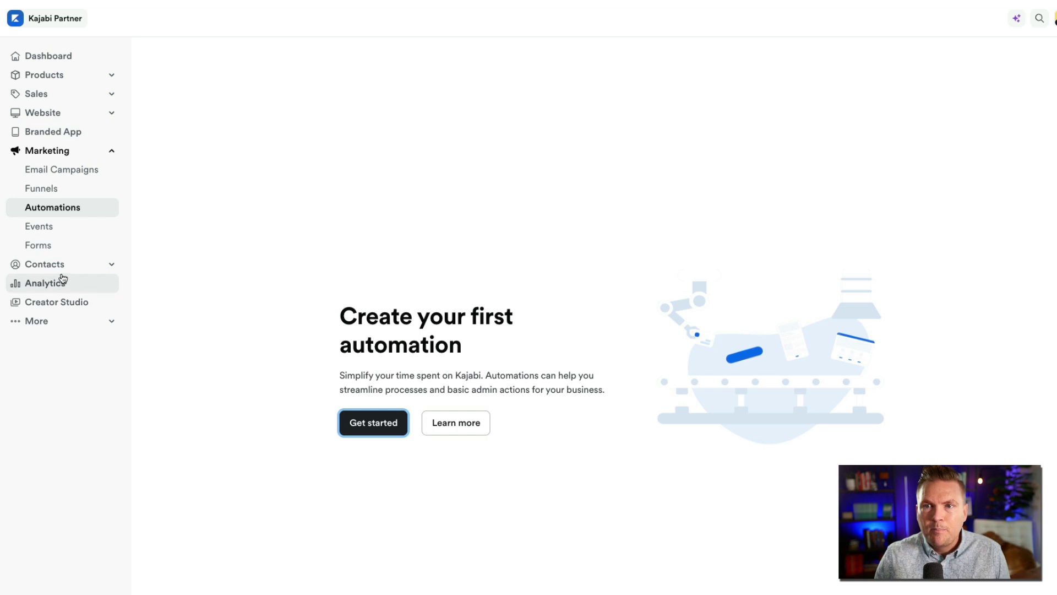
pyautogui.click(58, 264)
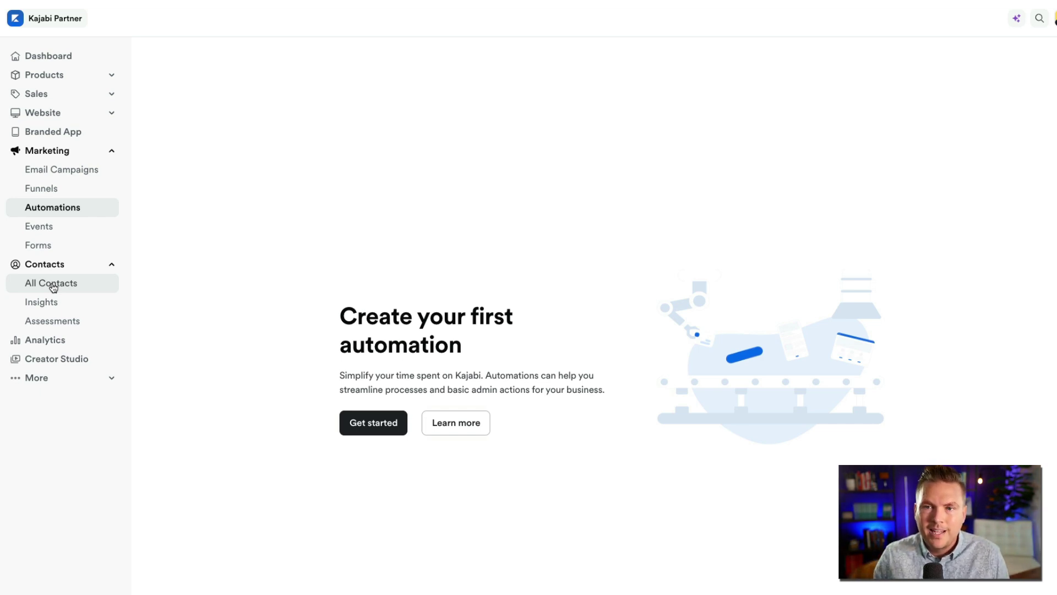
# View the Analytics overview with Net Revenue, Opt-ins and Page Views, then go to Creator Studio.
pyautogui.click(46, 340)
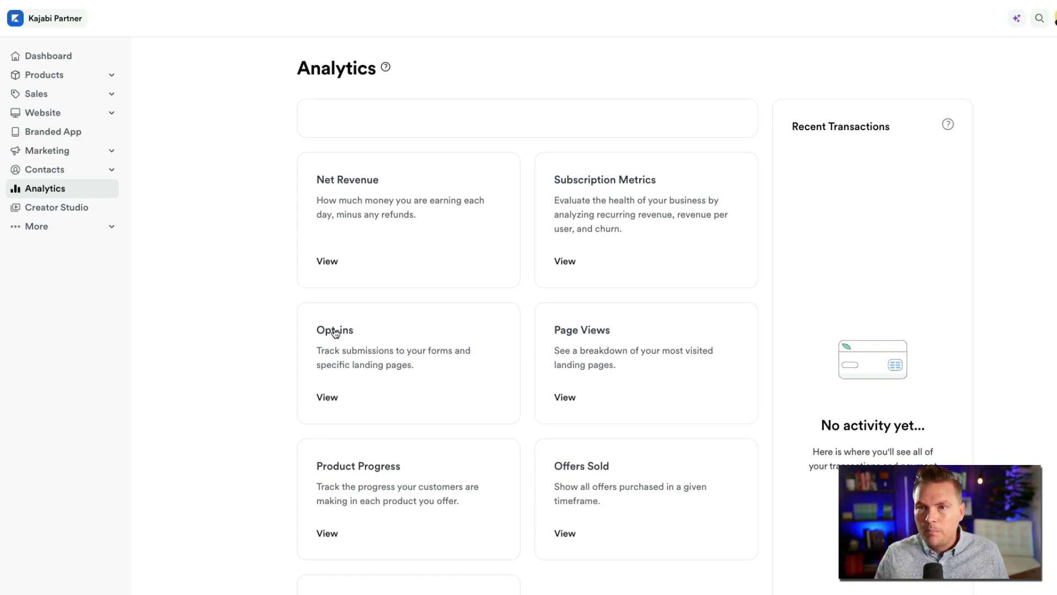
pyautogui.click(58, 210)
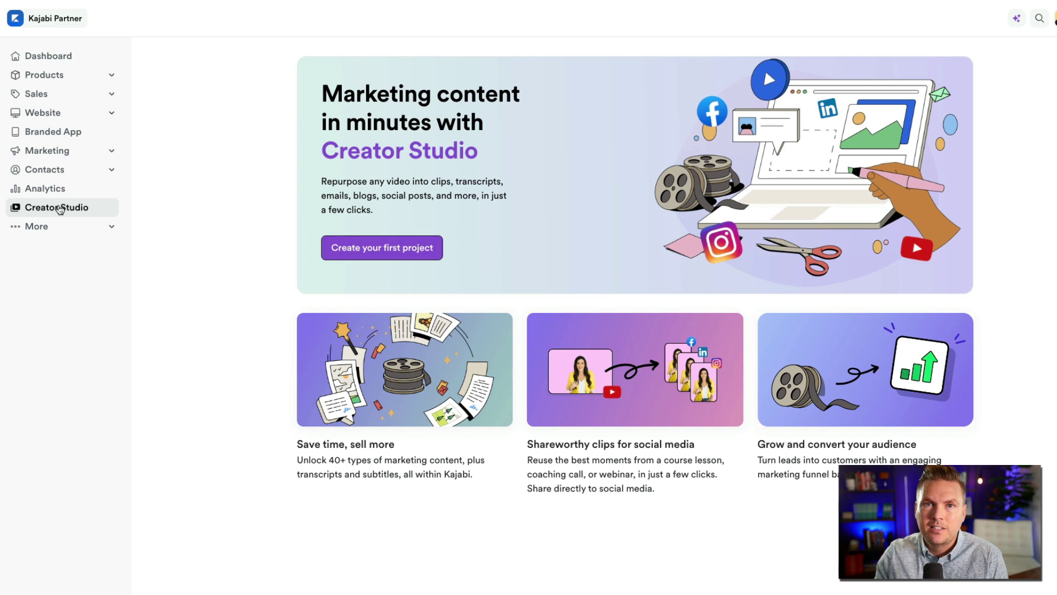
# Expand More to reveal Expert Services and Custom Templates, then visit the templates marketplace.
pyautogui.click(48, 230)
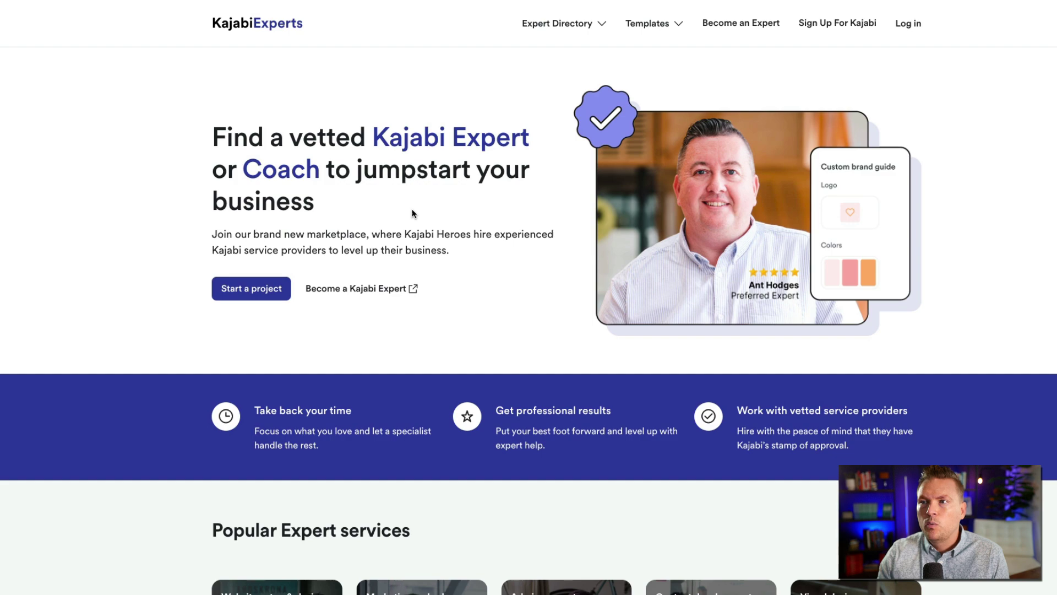
pyautogui.scroll(-3, 536, 333)
pyautogui.scroll(-2, 537, 333)
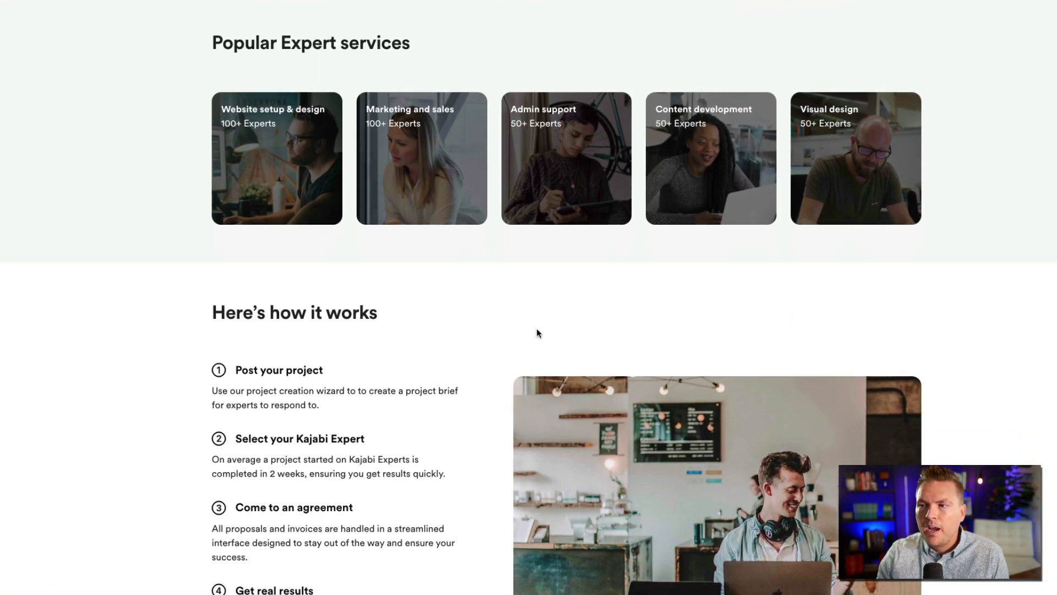
pyautogui.scroll(-1, 537, 332)
pyautogui.scroll(8, 537, 334)
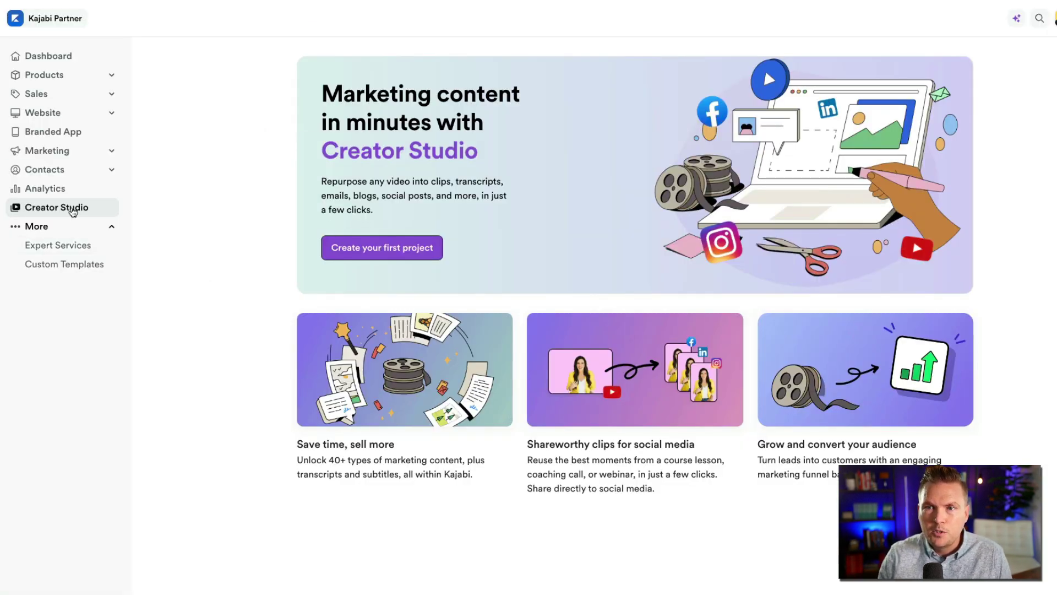
pyautogui.click(63, 264)
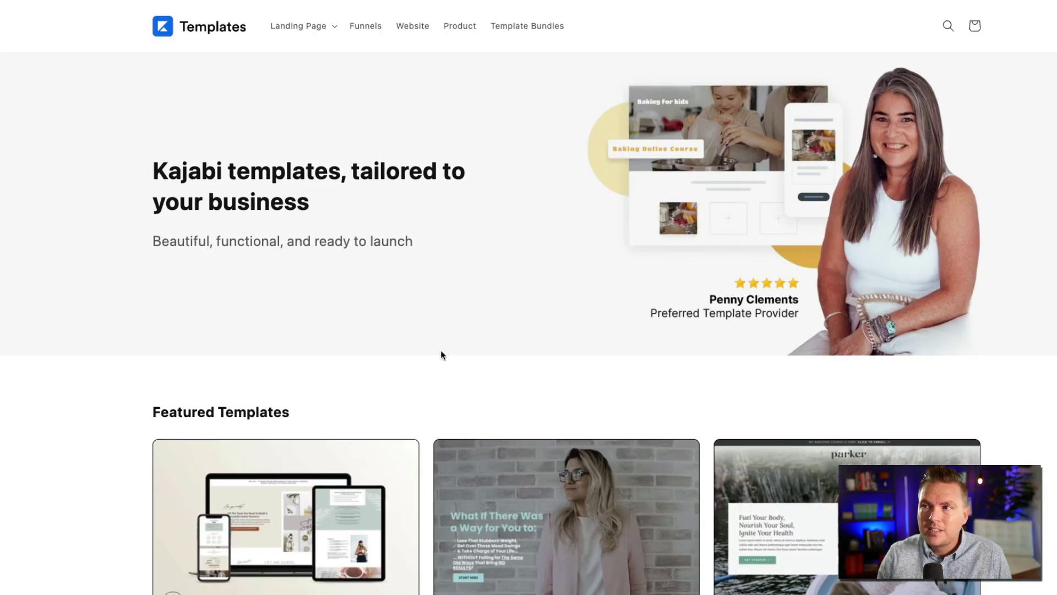
pyautogui.scroll(-1, 512, 364)
pyautogui.scroll(1, 512, 364)
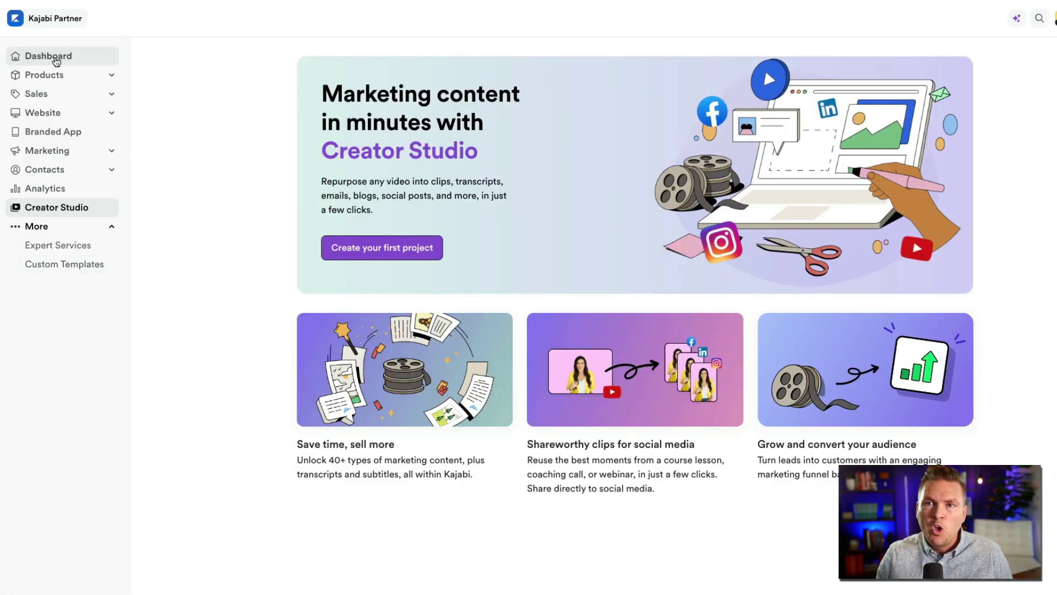
# Expand Products to the All Products overview, then expand Website's page links.
pyautogui.click(52, 77)
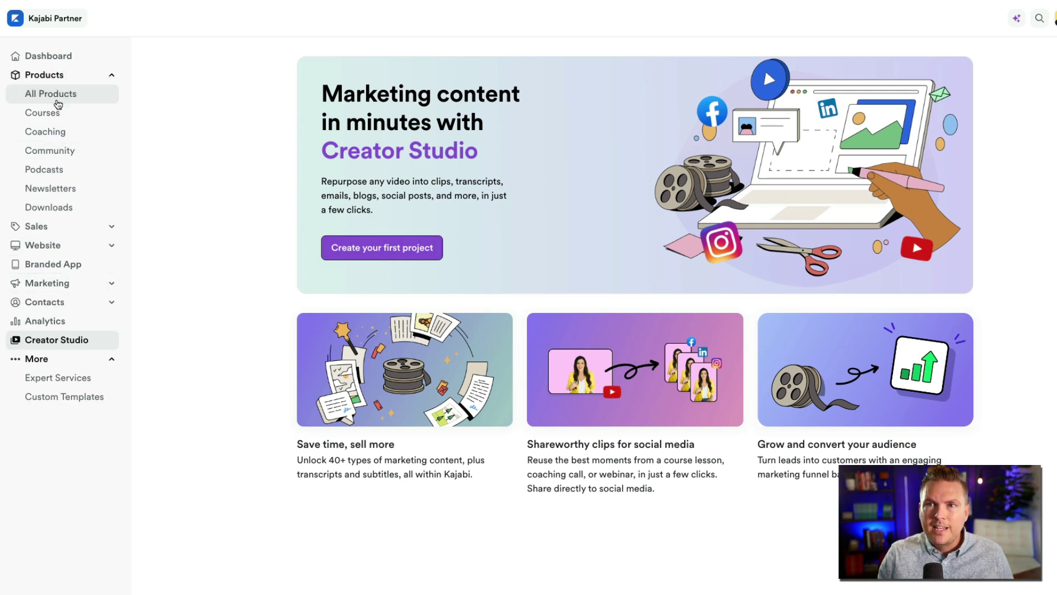
pyautogui.click(58, 100)
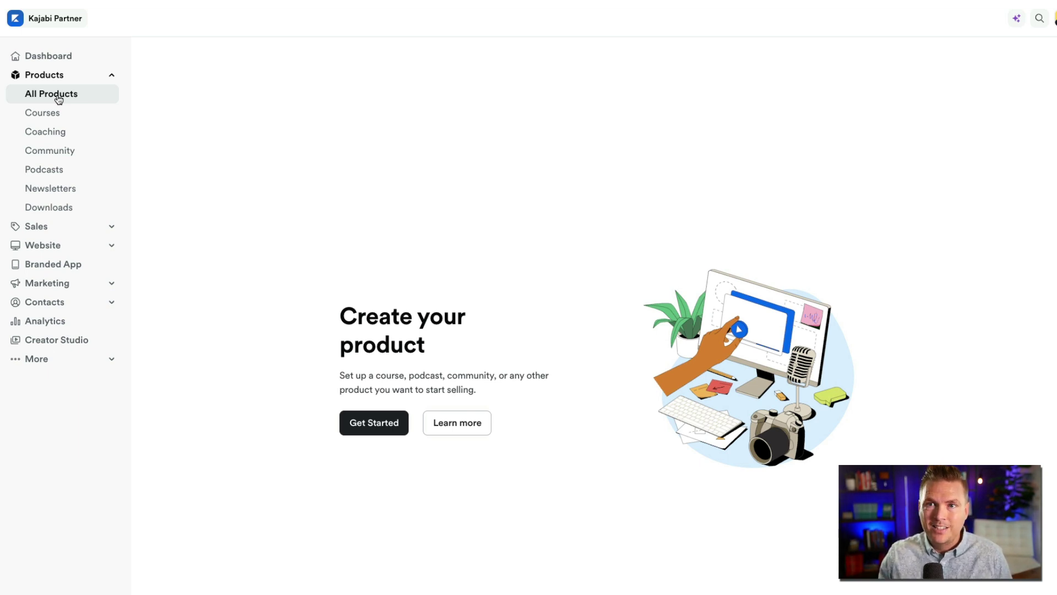
pyautogui.click(48, 252)
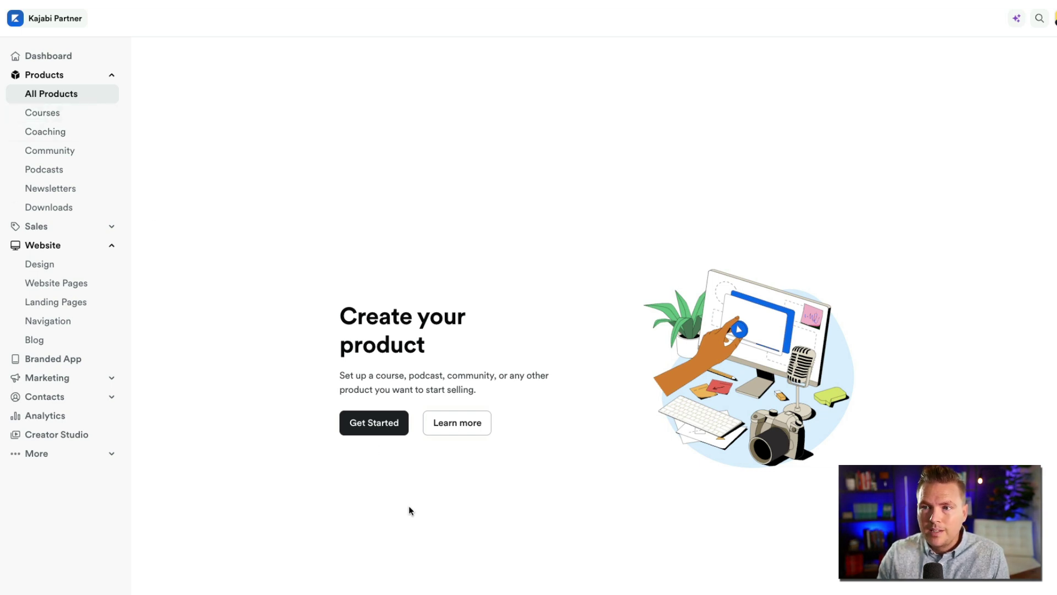
# Start a new Community product and dismiss the 15-product plan-limit warning.
pyautogui.click(367, 423)
pyautogui.click(260, 189)
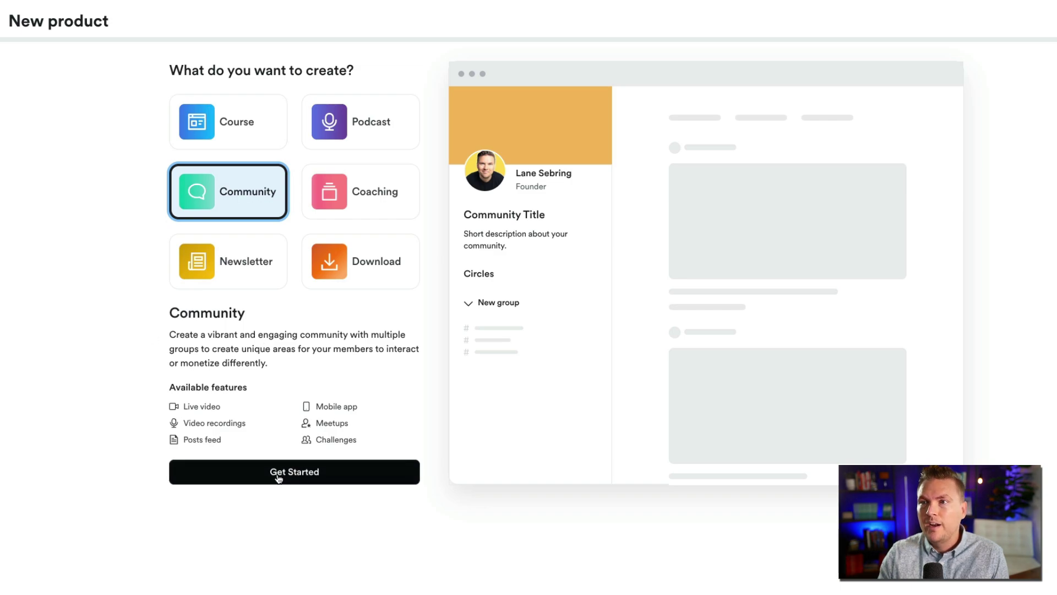
pyautogui.click(277, 474)
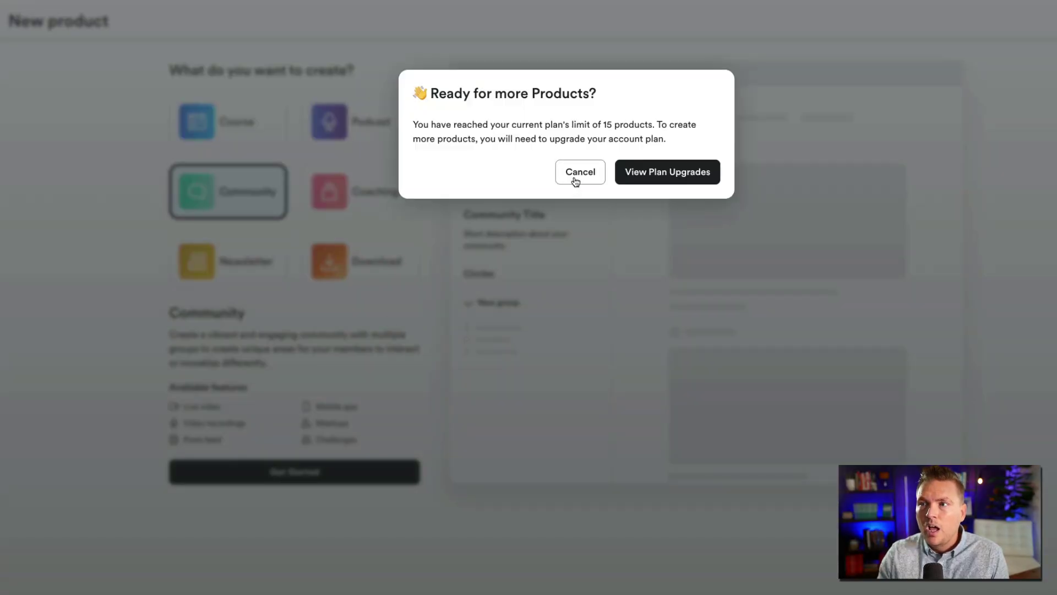
pyautogui.click(579, 176)
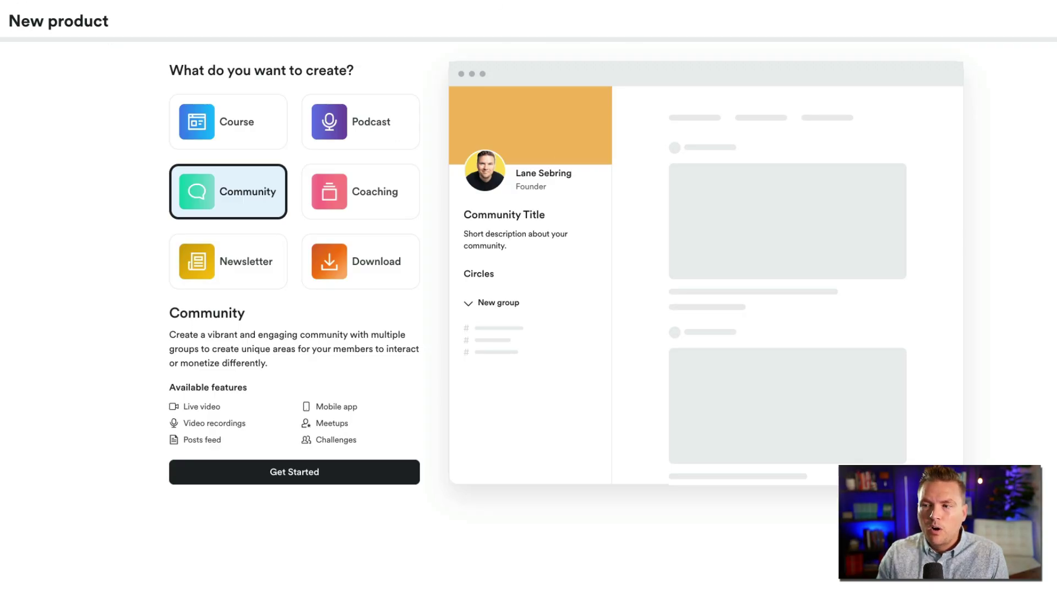